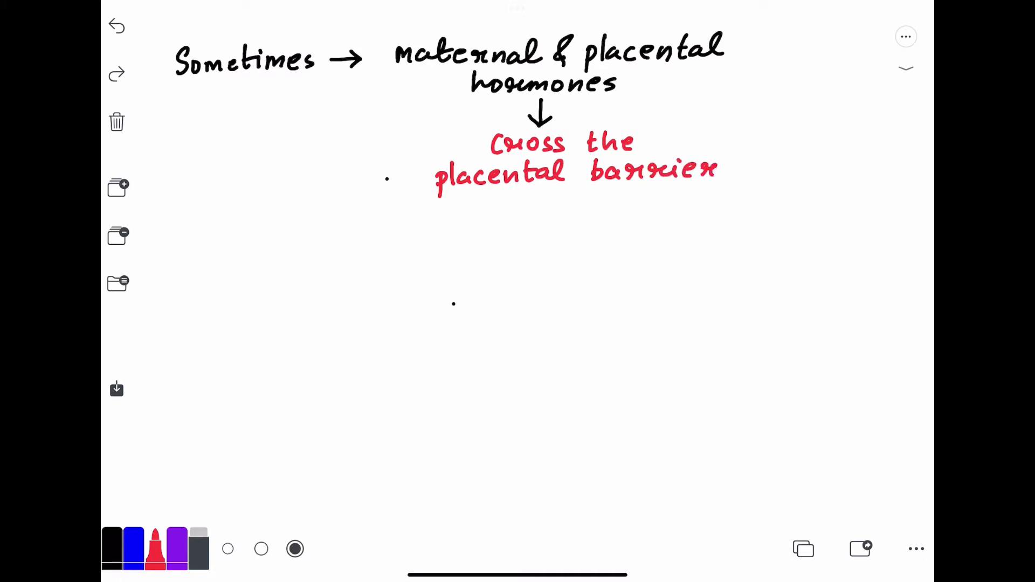
Draw a red down arrow under 'placental barrier' and write 'reach the developing foetus' beneath it.
mouse_move(537, 188)
mouse_down()
mouse_move(537, 222)
mouse_move(547, 211)
mouse_up()
drag(479, 236, 521, 251)
mouse_move(525, 239)
mouse_down()
mouse_move(537, 251)
mouse_move(581, 251)
mouse_up()
mouse_move(576, 236)
mouse_down()
mouse_move(615, 248)
mouse_move(650, 224)
mouse_move(661, 235)
mouse_up()
mouse_move(663, 234)
mouse_down()
mouse_move(667, 248)
mouse_move(689, 246)
mouse_move(697, 225)
mouse_move(718, 234)
mouse_up()
mouse_move(722, 234)
mouse_down()
mouse_move(723, 256)
mouse_move(756, 246)
mouse_up()
drag(771, 237, 760, 258)
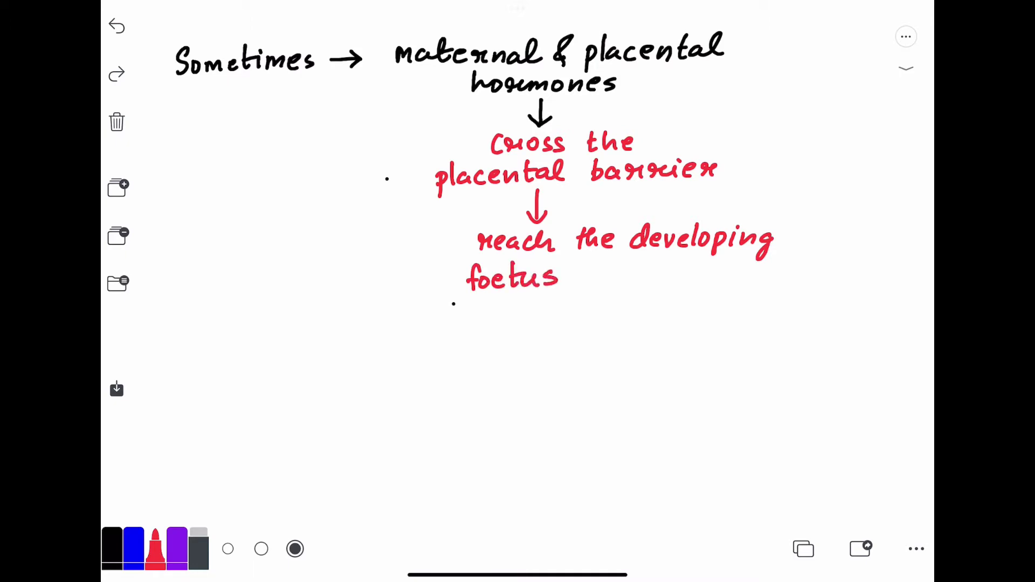
Switch to purple, draw a down-left arrow from 'foetus', and write 'ductal prolif' under it.
click(176, 549)
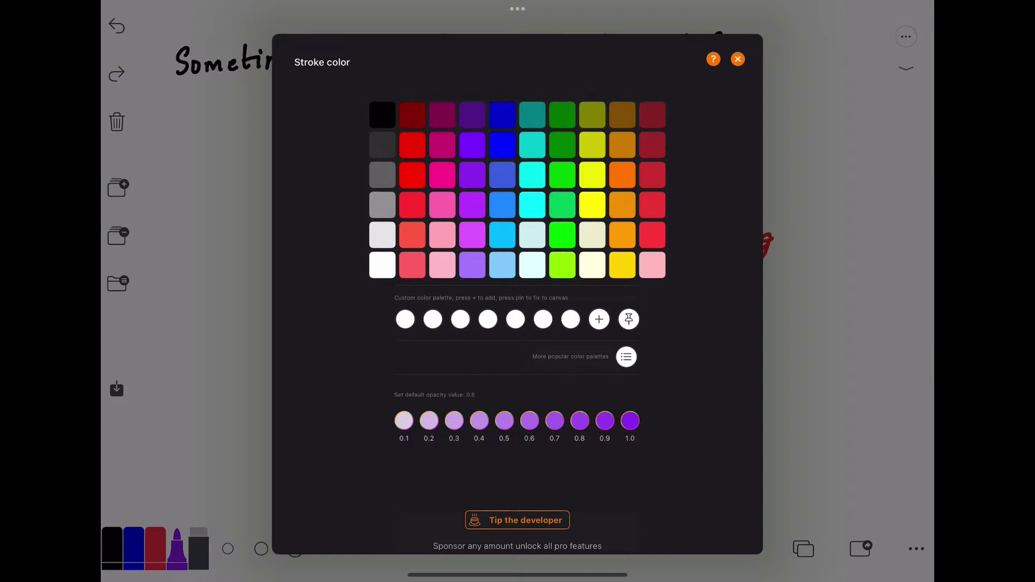
click(736, 57)
mouse_move(506, 297)
mouse_down()
mouse_move(417, 346)
mouse_move(426, 349)
mouse_up()
drag(330, 367, 333, 381)
mouse_move(340, 366)
mouse_down()
mouse_move(355, 380)
mouse_move(382, 380)
mouse_up()
drag(371, 365, 400, 379)
drag(411, 355, 415, 378)
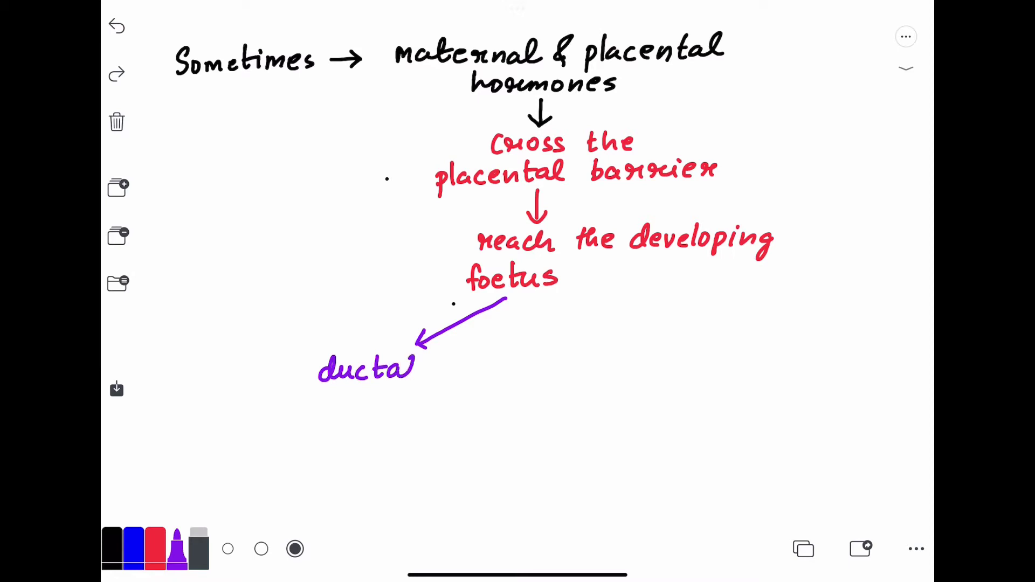
mouse_move(328, 394)
mouse_down()
mouse_move(328, 424)
mouse_move(334, 408)
mouse_up()
mouse_move(340, 409)
mouse_down()
mouse_move(349, 396)
mouse_move(387, 409)
mouse_up()
mouse_move(405, 383)
mouse_down()
mouse_move(394, 420)
mouse_move(404, 394)
mouse_up()
drag(409, 401, 463, 401)
Finish 'proliferation', draw a down-right purple arrow from 'foetus', and begin its label.
mouse_move(468, 382)
mouse_down()
mouse_move(469, 404)
mouse_move(485, 388)
mouse_up()
drag(484, 395, 497, 380)
mouse_move(503, 297)
mouse_down()
mouse_move(603, 340)
mouse_move(572, 371)
mouse_up()
drag(591, 356, 628, 369)
Continue writing the label under the right purple arrow.
drag(634, 363, 717, 362)
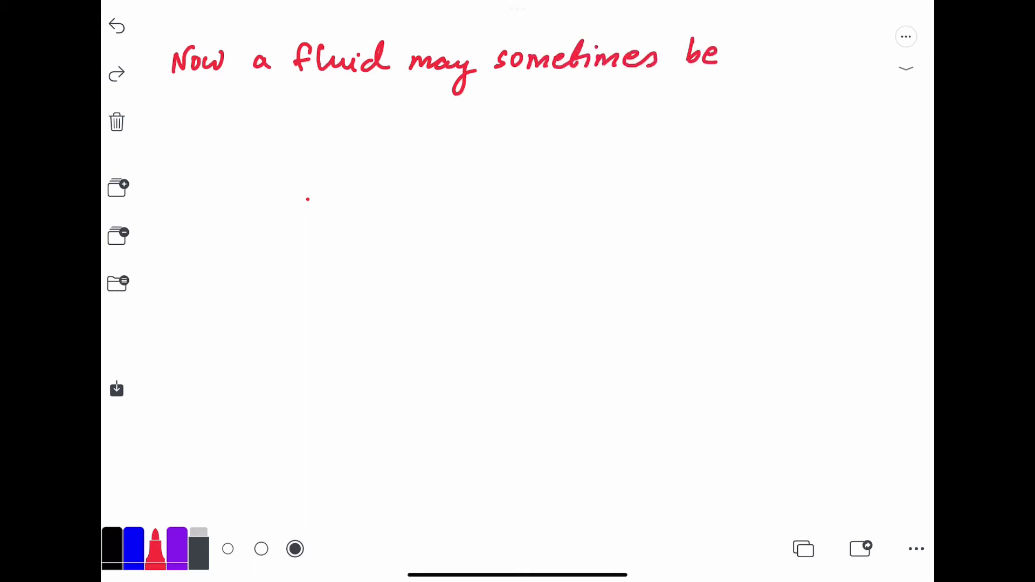
Write 'secreted from the nipples of these' in red on the second line.
mouse_move(179, 94)
mouse_down()
mouse_move(168, 114)
mouse_move(203, 113)
mouse_up()
drag(219, 103, 250, 110)
drag(245, 91, 294, 110)
drag(347, 83, 331, 113)
drag(338, 101, 365, 109)
drag(366, 100, 411, 112)
mouse_move(476, 85)
mouse_down()
mouse_move(467, 108)
mouse_move(556, 97)
mouse_move(568, 118)
mouse_move(583, 118)
mouse_up()
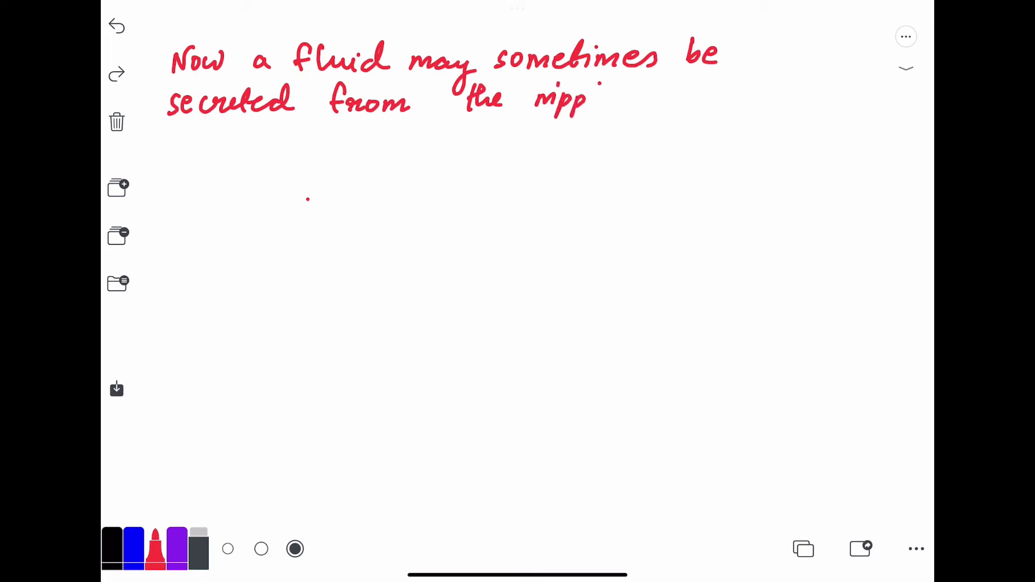
drag(598, 85, 603, 108)
drag(605, 100, 674, 103)
mouse_move(693, 79)
mouse_down()
mouse_move(681, 103)
mouse_move(690, 93)
mouse_up()
mouse_move(726, 77)
mouse_down()
mouse_move(721, 100)
mouse_move(796, 100)
mouse_up()
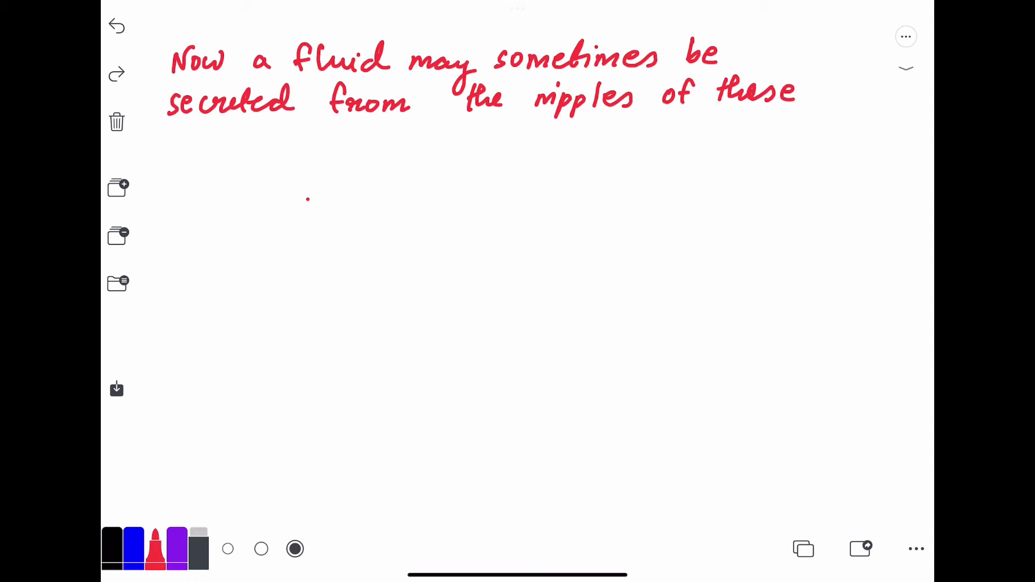
Write 'neonates in the first week of life' on the third line to end the sentence.
drag(168, 147, 234, 160)
mouse_move(248, 145)
mouse_down()
mouse_move(239, 157)
mouse_move(264, 158)
mouse_up()
mouse_move(259, 141)
mouse_down()
mouse_move(328, 158)
mouse_move(364, 149)
mouse_up()
drag(372, 135, 398, 147)
mouse_move(436, 124)
mouse_down()
mouse_move(428, 151)
mouse_move(450, 135)
mouse_move(461, 147)
mouse_up()
mouse_move(459, 135)
mouse_down()
mouse_move(503, 149)
mouse_move(588, 149)
mouse_up()
mouse_move(610, 131)
mouse_down()
mouse_move(611, 149)
mouse_move(656, 150)
mouse_up()
drag(655, 141, 708, 147)
drag(707, 138, 736, 145)
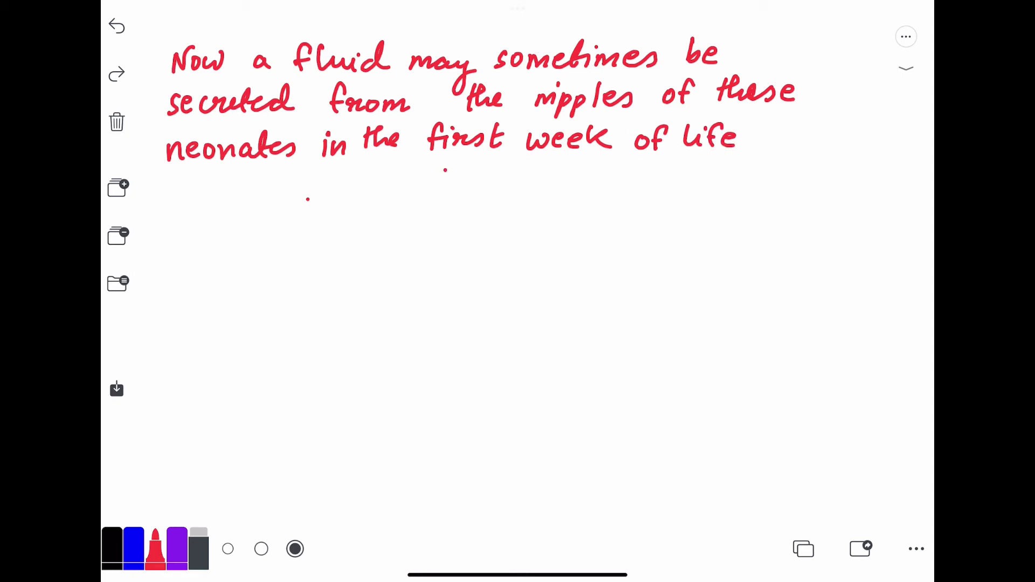
Draw a red down arrow and write 'it is known' below it.
drag(444, 172, 443, 212)
mouse_move(428, 198)
mouse_down()
mouse_move(442, 215)
mouse_move(458, 194)
mouse_up()
mouse_move(232, 236)
mouse_down()
mouse_move(234, 254)
mouse_move(245, 253)
mouse_up()
drag(238, 242, 276, 254)
mouse_move(294, 237)
mouse_down()
mouse_move(285, 254)
mouse_move(335, 254)
mouse_up()
mouse_move(338, 240)
mouse_down()
mouse_move(354, 254)
mouse_move(364, 239)
mouse_move(404, 251)
mouse_up()
Continue with 'as neonatal milk', then write 'or' on the next line.
drag(400, 240, 447, 248)
drag(484, 234, 469, 248)
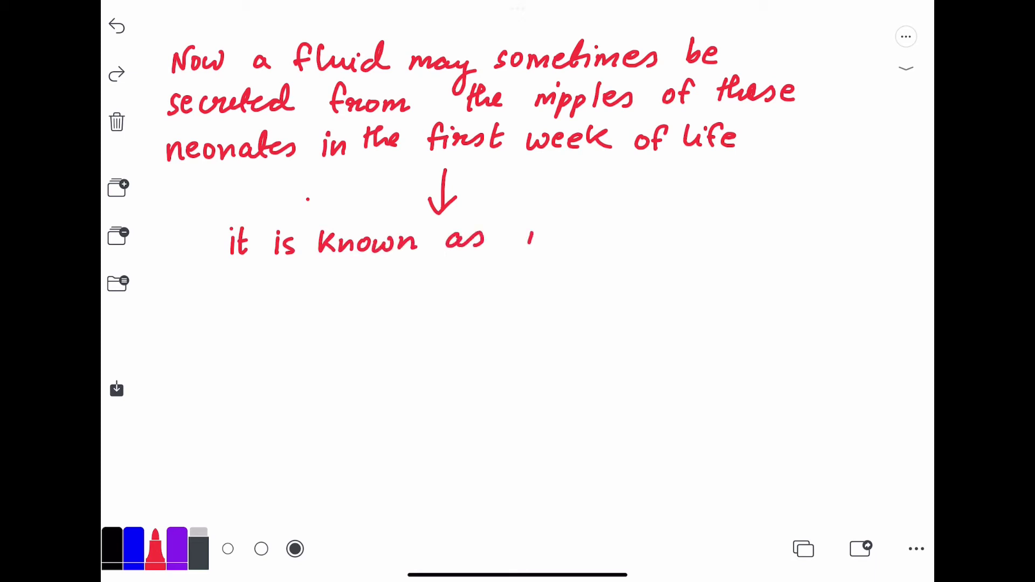
drag(527, 234, 547, 247)
mouse_move(561, 239)
mouse_down()
mouse_move(552, 246)
mouse_move(636, 243)
mouse_up()
mouse_move(624, 237)
mouse_down()
mouse_move(655, 231)
mouse_move(666, 245)
mouse_up()
mouse_move(684, 218)
mouse_down()
mouse_move(688, 246)
mouse_move(753, 241)
mouse_up()
drag(755, 211, 777, 243)
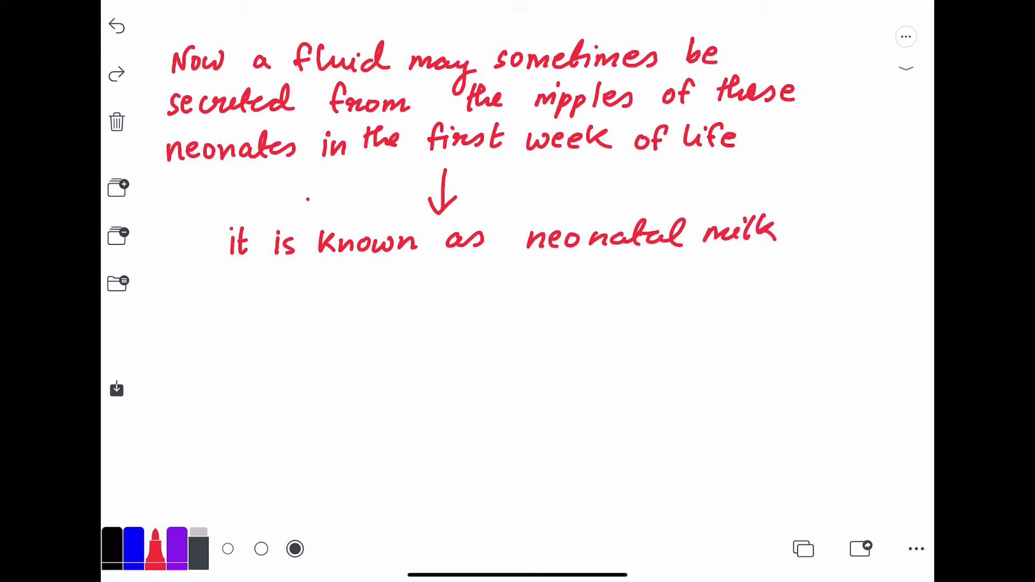
mouse_move(257, 285)
mouse_down()
mouse_move(247, 298)
mouse_move(283, 291)
mouse_move(322, 306)
mouse_move(340, 288)
mouse_move(351, 302)
mouse_up()
Switch to blue and write 'Witch's milk' after 'or'.
click(133, 549)
mouse_move(356, 275)
mouse_down()
mouse_move(359, 303)
mouse_move(378, 301)
mouse_up()
mouse_move(385, 272)
mouse_down()
mouse_move(400, 301)
mouse_move(485, 283)
mouse_move(495, 297)
mouse_up()
drag(501, 283, 517, 296)
drag(524, 272, 534, 280)
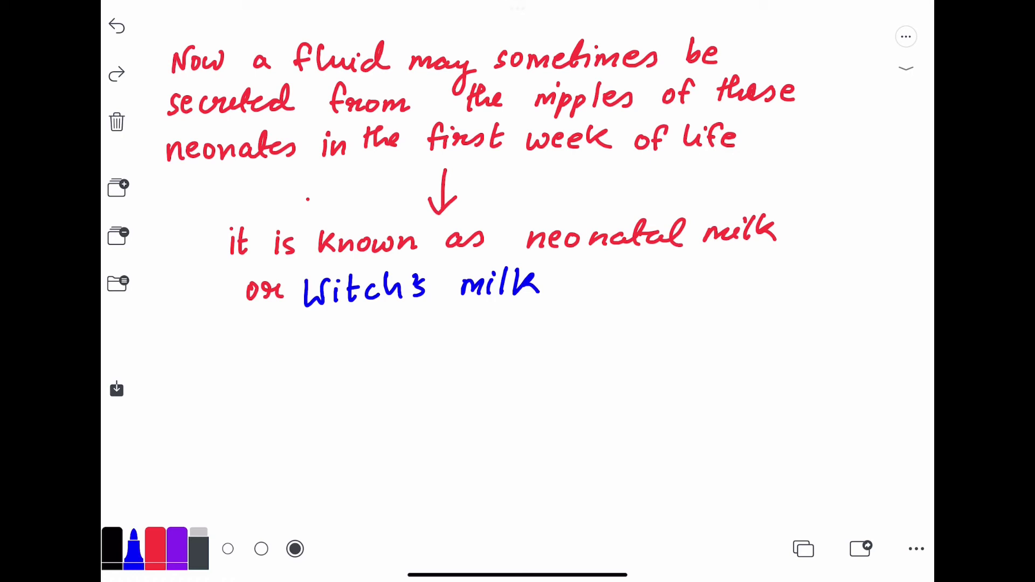
Start a blue bullet: 'Returns to normal after the maternal'.
mouse_move(165, 340)
mouse_down()
mouse_move(177, 364)
mouse_move(194, 364)
mouse_up()
mouse_move(199, 334)
mouse_down()
mouse_move(208, 364)
mouse_move(218, 350)
mouse_up()
mouse_move(217, 350)
mouse_down()
mouse_move(240, 362)
mouse_move(253, 352)
mouse_move(330, 360)
mouse_move(421, 347)
mouse_move(450, 356)
mouse_move(511, 331)
mouse_move(553, 340)
mouse_up()
mouse_move(549, 352)
mouse_down()
mouse_move(567, 326)
mouse_move(571, 356)
mouse_move(574, 340)
mouse_move(589, 353)
mouse_up()
mouse_move(592, 346)
mouse_down()
mouse_move(608, 337)
mouse_move(659, 351)
mouse_move(851, 339)
mouse_move(860, 320)
mouse_up()
drag(159, 384, 174, 409)
mouse_move(178, 397)
mouse_down()
mouse_move(191, 409)
mouse_move(214, 404)
mouse_up()
drag(209, 393, 243, 401)
Finish the bullet with 'hormone levels in the child fall.'.
mouse_move(254, 390)
mouse_down()
mouse_move(272, 402)
mouse_move(412, 400)
mouse_up()
mouse_move(417, 400)
mouse_down()
mouse_move(434, 387)
mouse_move(434, 398)
mouse_move(465, 398)
mouse_up()
drag(463, 387, 530, 396)
drag(532, 369, 553, 395)
drag(551, 383, 568, 393)
mouse_move(576, 391)
mouse_down()
mouse_move(646, 361)
mouse_move(678, 387)
mouse_up()
drag(667, 364, 692, 385)
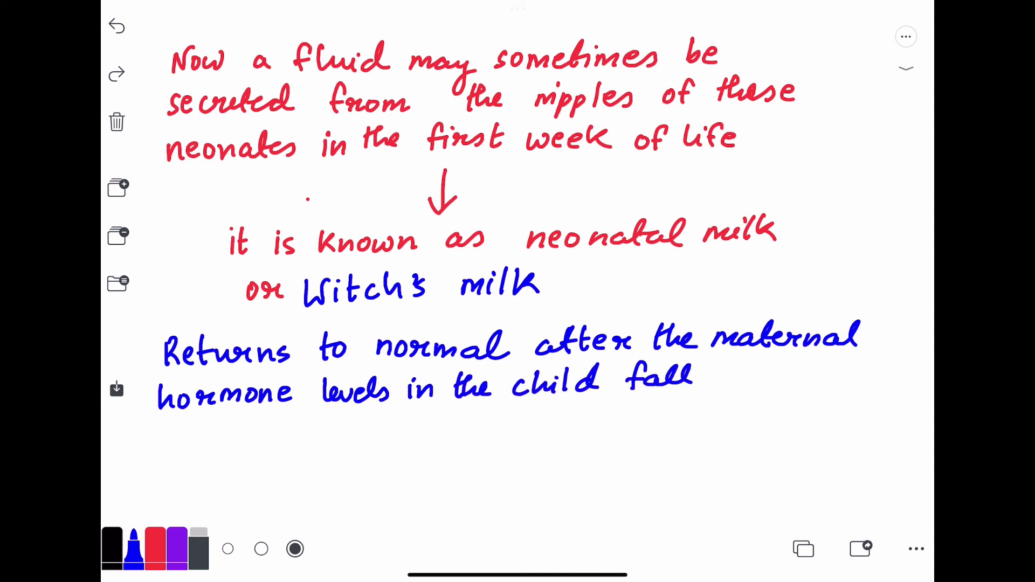
Write a new bullet: 'It is a normal condition, Treatment'.
mouse_move(168, 442)
mouse_down()
mouse_move(167, 465)
mouse_move(181, 467)
mouse_up()
drag(178, 454, 187, 453)
mouse_move(215, 448)
mouse_down()
mouse_move(216, 463)
mouse_move(316, 462)
mouse_move(322, 453)
mouse_up()
drag(338, 449, 359, 458)
drag(366, 449, 417, 462)
drag(417, 458, 518, 456)
mouse_move(530, 450)
mouse_down()
mouse_move(541, 430)
mouse_move(563, 453)
mouse_up()
drag(572, 441, 594, 450)
mouse_move(600, 443)
mouse_down()
mouse_move(631, 455)
mouse_move(683, 430)
mouse_up()
mouse_move(668, 434)
mouse_down()
mouse_move(667, 454)
mouse_move(694, 443)
mouse_move(728, 454)
mouse_up()
drag(730, 449, 815, 455)
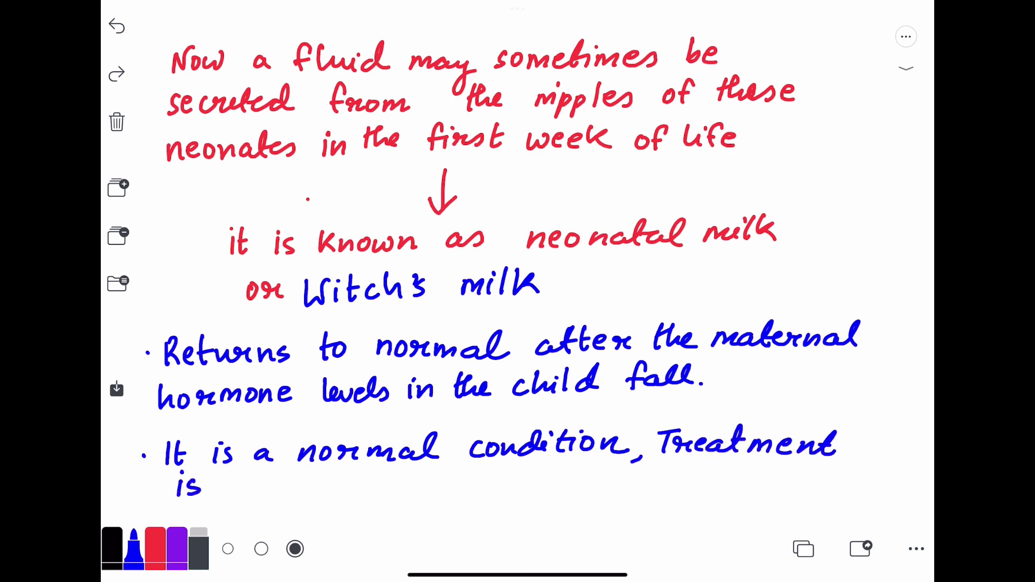